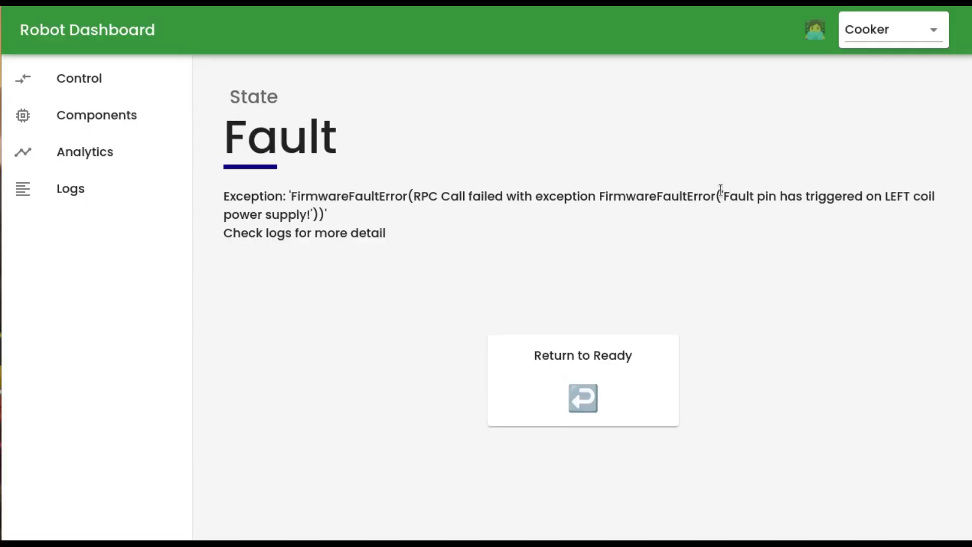
Highlight the LEFT coil fault message, then select picker_4_0 and scroll its OEE dashboard sections
drag(721, 191, 729, 214)
click(731, 214)
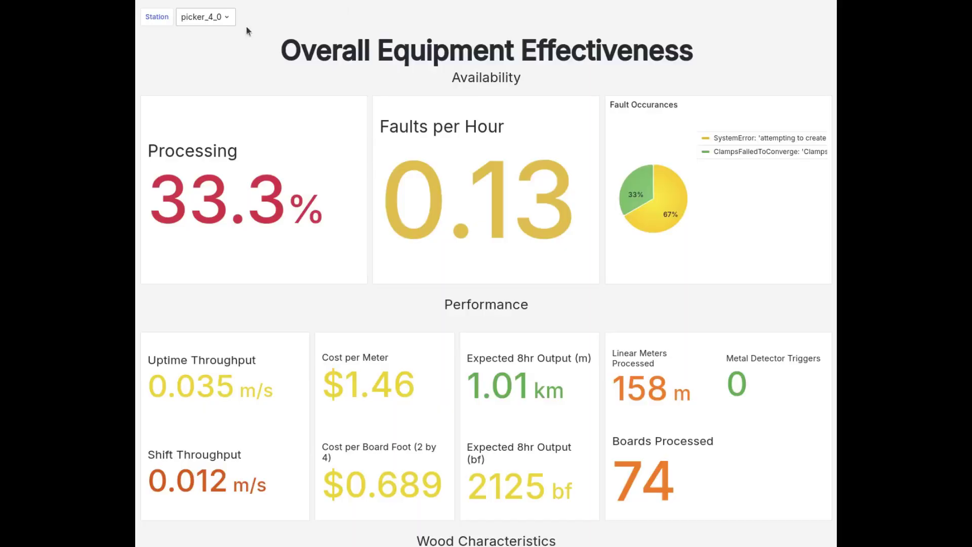
click(218, 17)
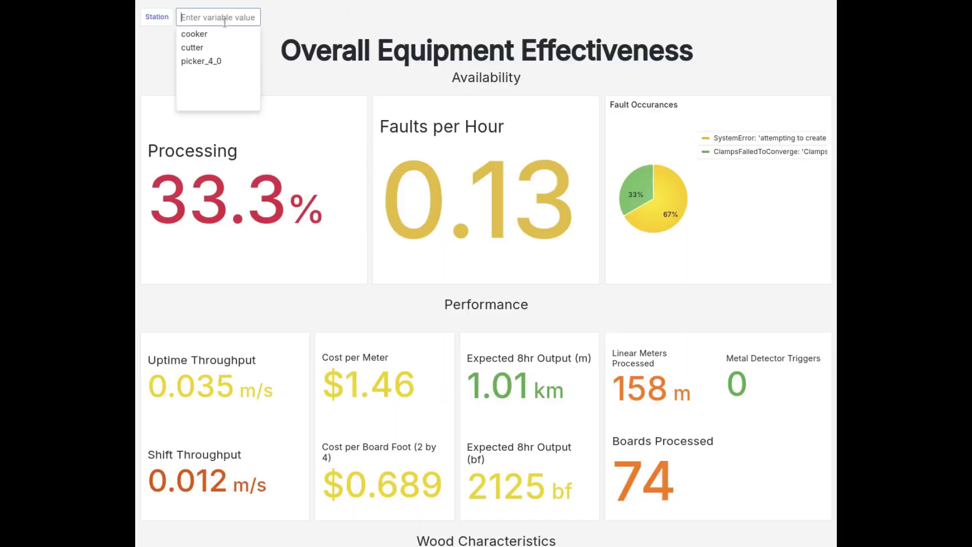
click(217, 61)
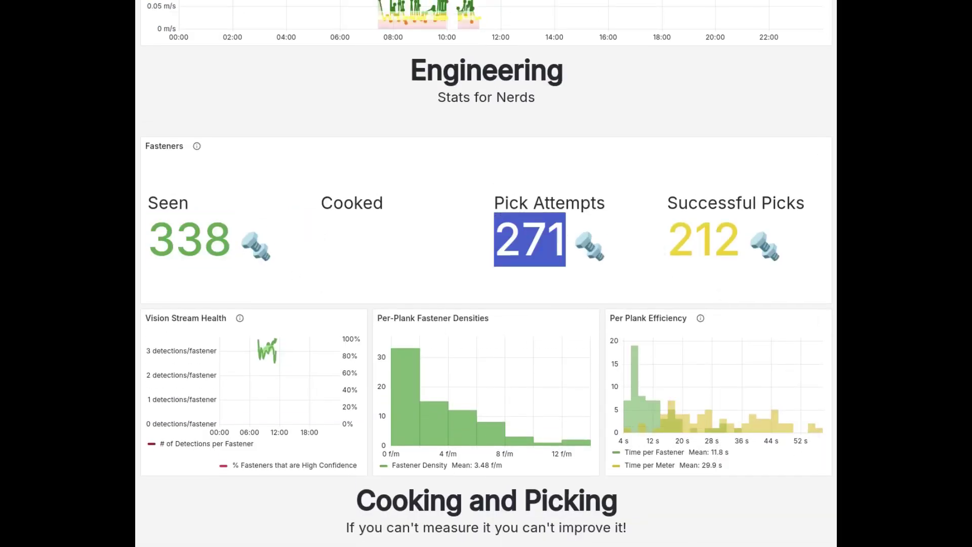
scroll(659, 280, up, 9)
scroll(424, 252, up, 9)
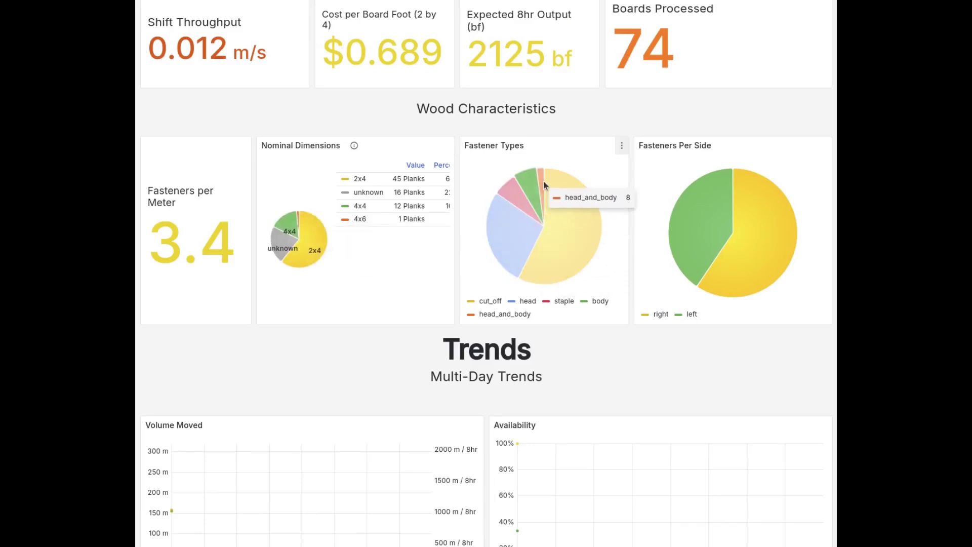
scroll(750, 206, up, 5)
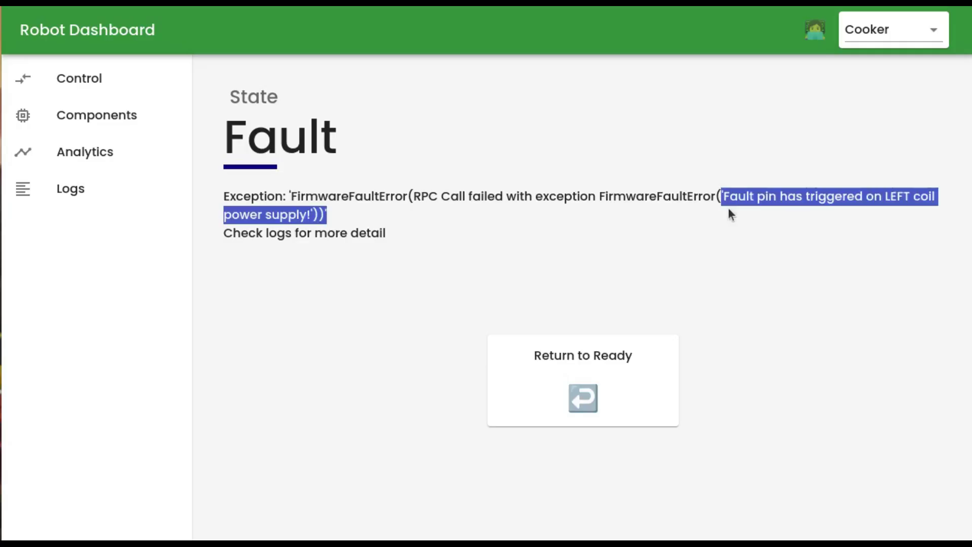
click(729, 209)
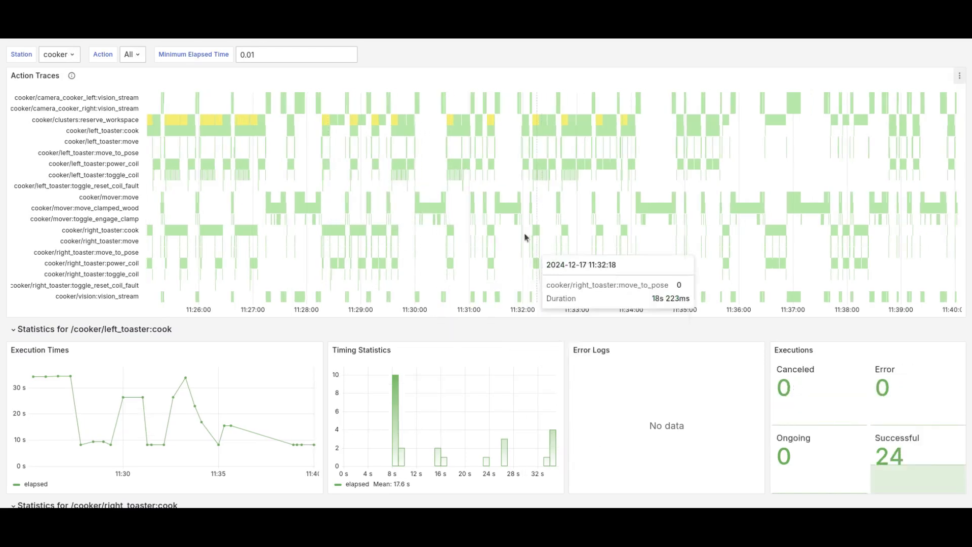
Zoom traces to 11:30:24–11:31:45 and filter to the toaster and mover actions
drag(446, 177, 512, 167)
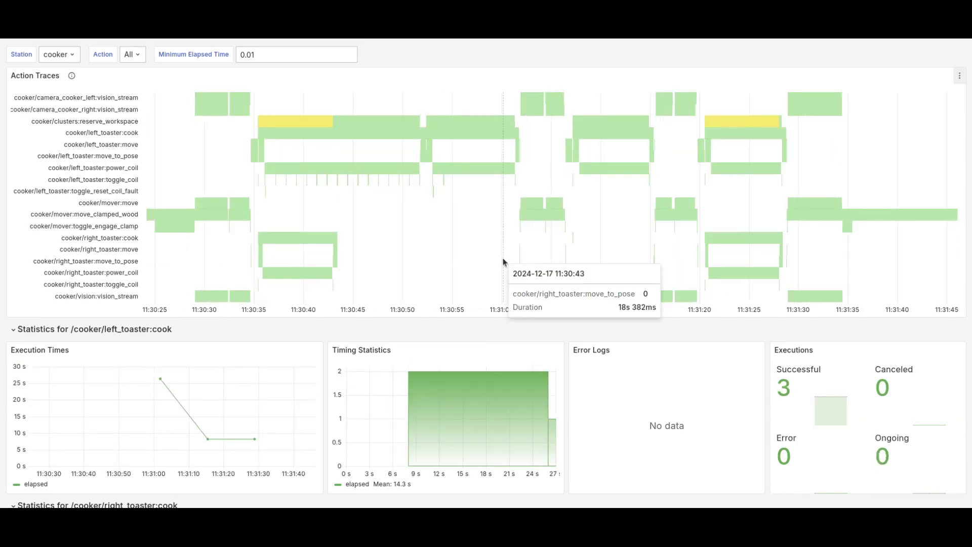
click(71, 55)
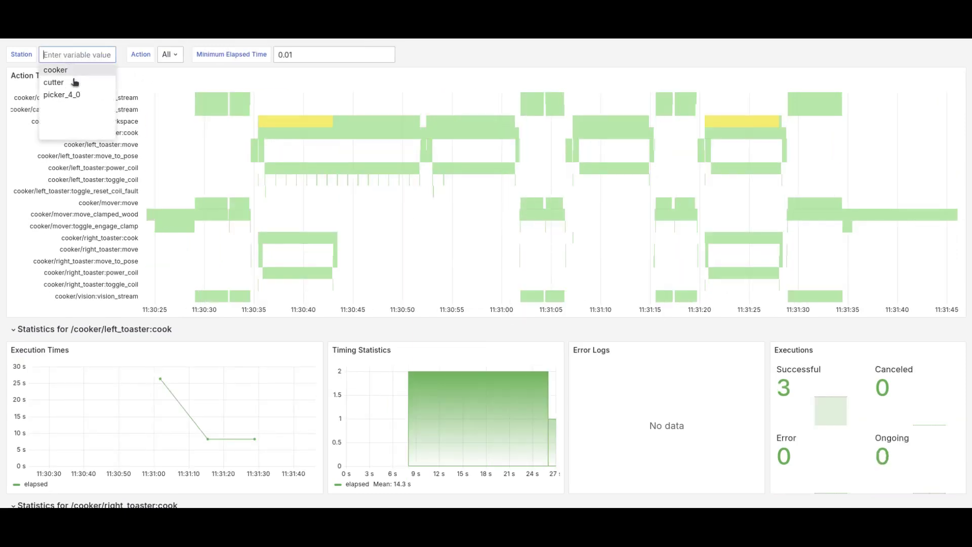
click(175, 56)
click(211, 187)
click(212, 213)
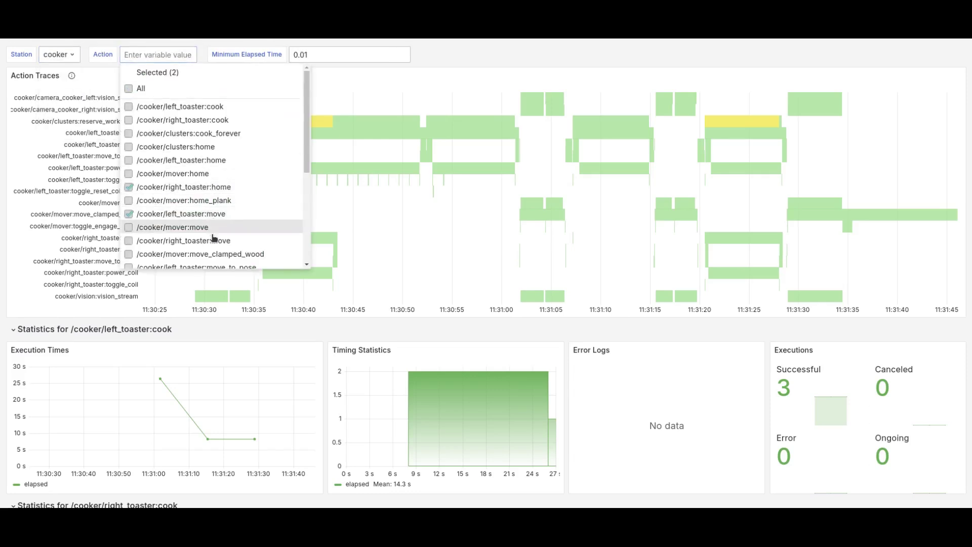
click(213, 241)
click(202, 253)
click(172, 227)
click(484, 51)
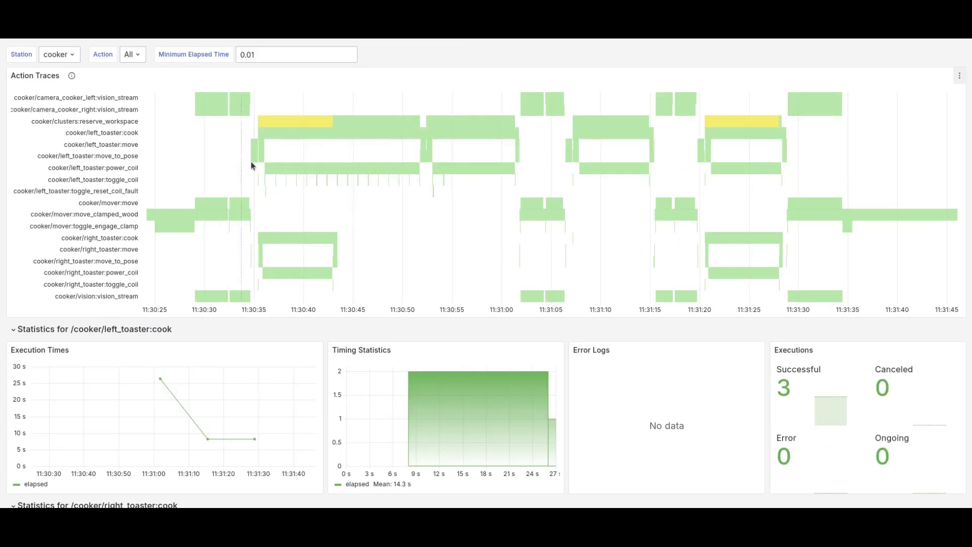
Zoom the Action Traces into 11:30:32–11:30:37, then further around 11:30:36
mouse_move(255, 156)
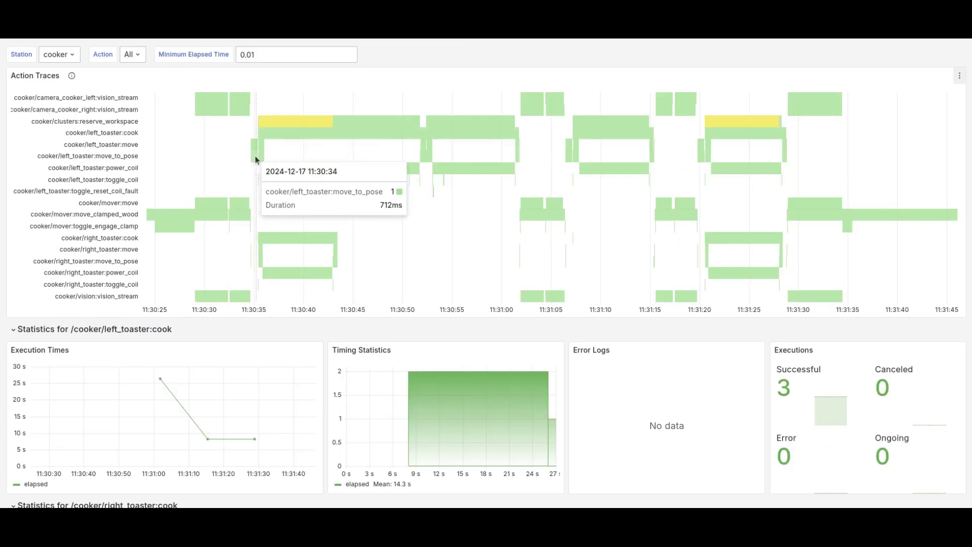
drag(226, 141, 282, 143)
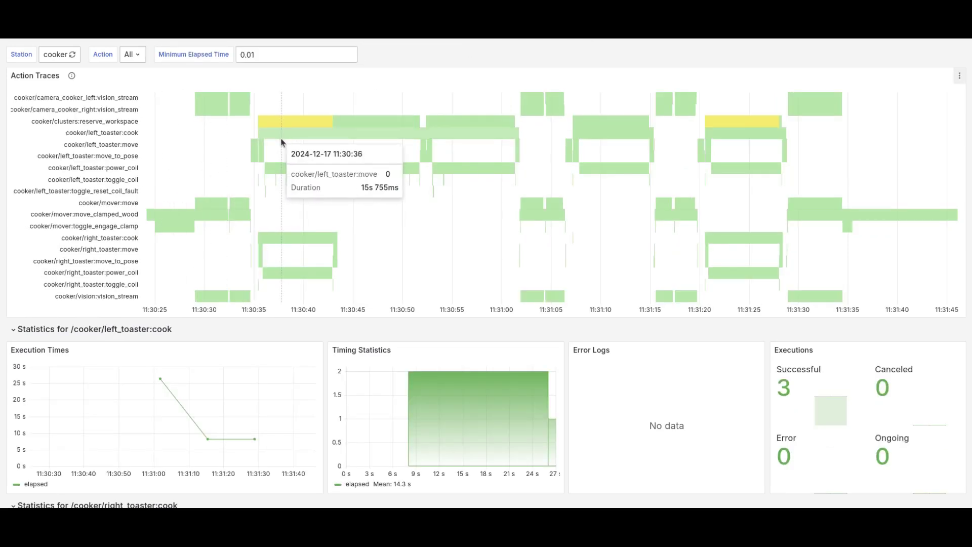
drag(561, 157, 759, 183)
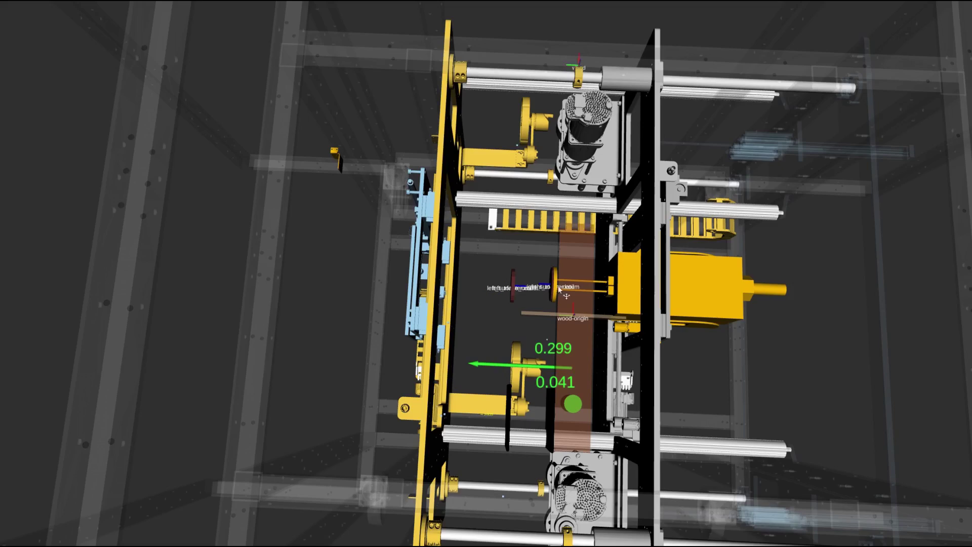
scroll(649, 294, up, 3)
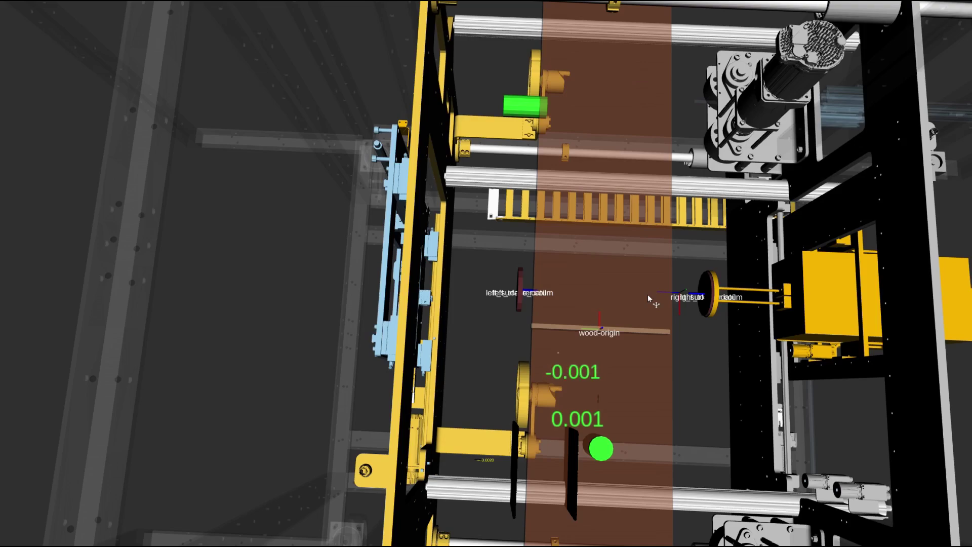
drag(649, 284, 630, 219)
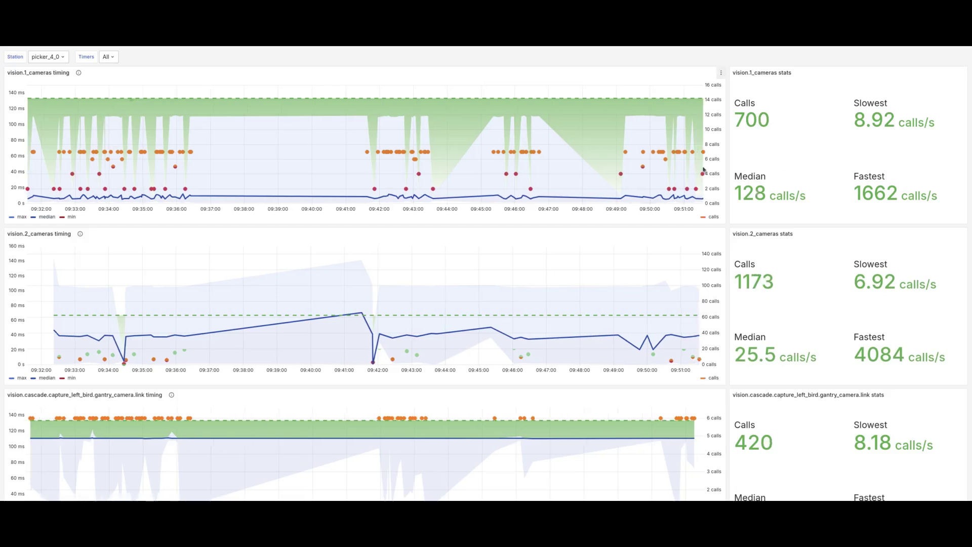
Scroll down to the picker_4_0 timing panels and zoom the infeed graph to 09:34:42–09:35:30
scroll(372, 131, down, 7)
scroll(373, 132, down, 3)
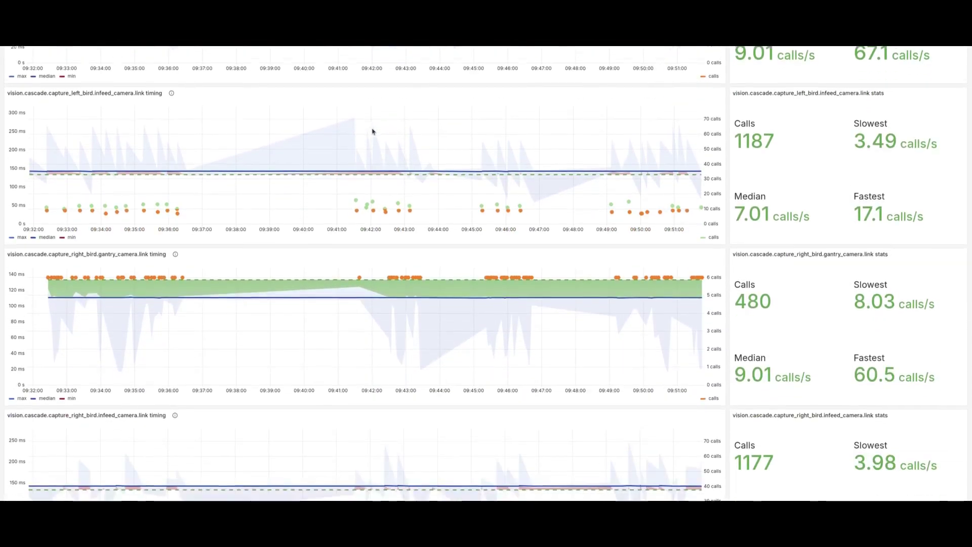
scroll(372, 131, down, 3)
scroll(372, 132, down, 8)
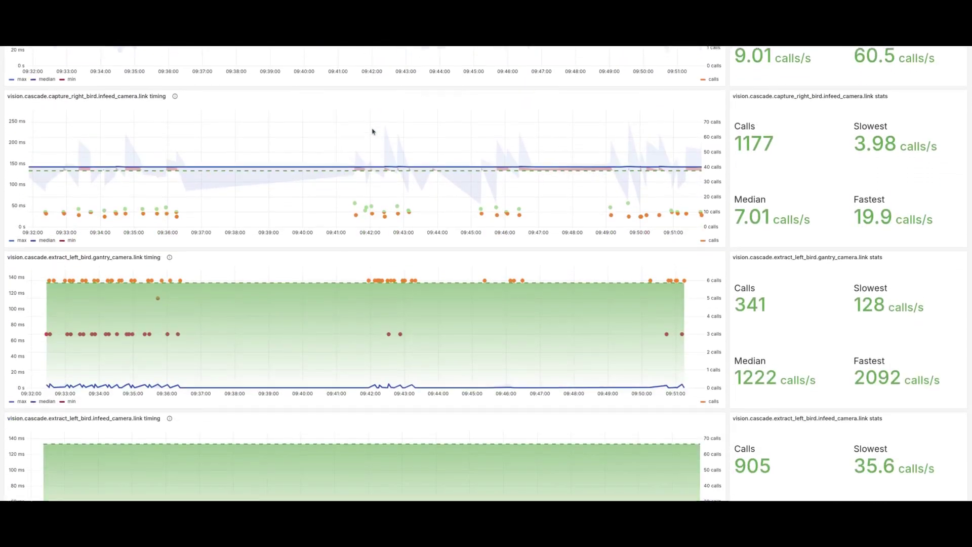
scroll(373, 131, down, 5)
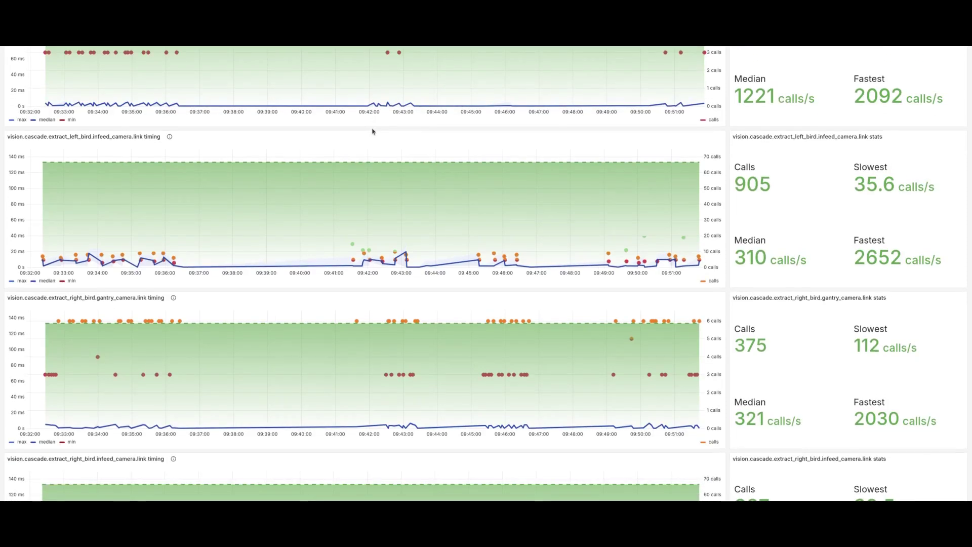
scroll(372, 132, down, 8)
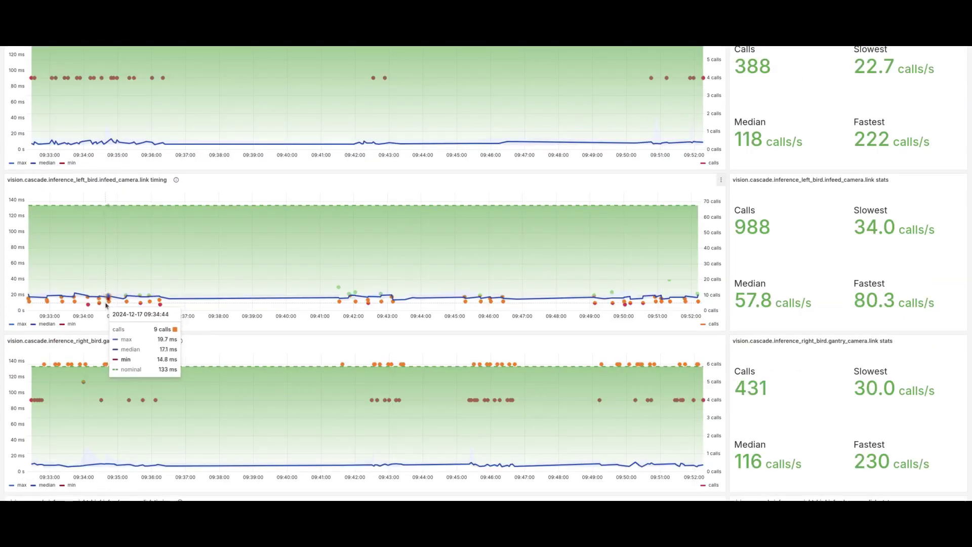
drag(106, 304, 134, 304)
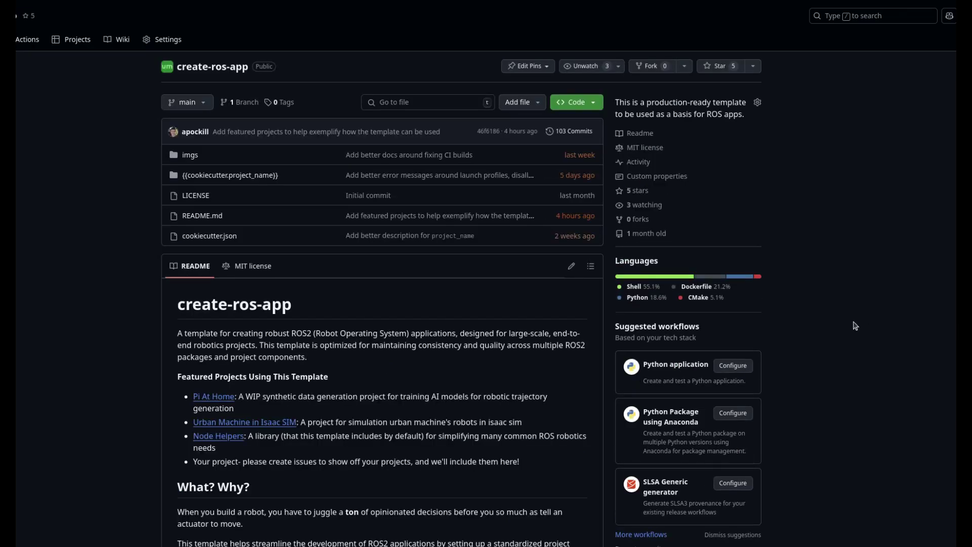
click(268, 176)
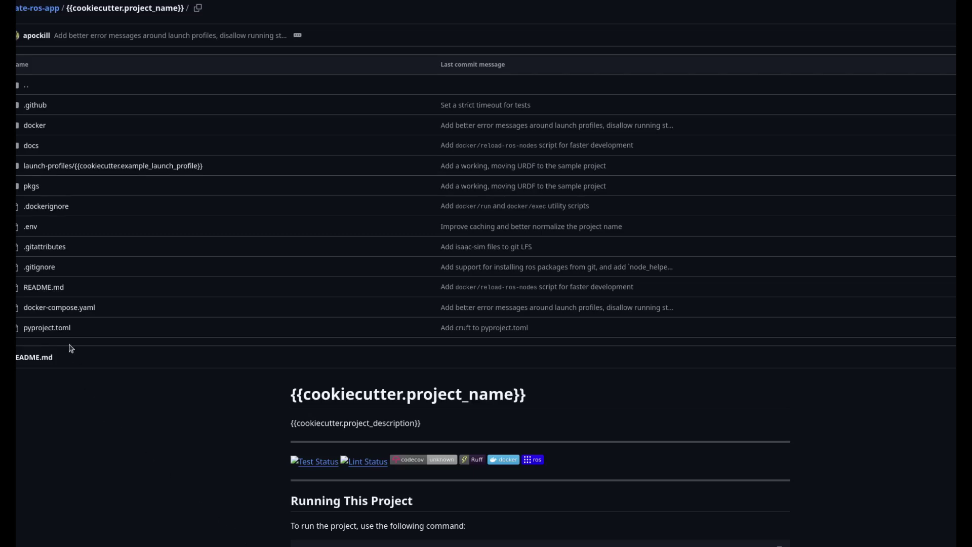
click(63, 309)
drag(93, 214, 47, 213)
scroll(94, 359, down, 5)
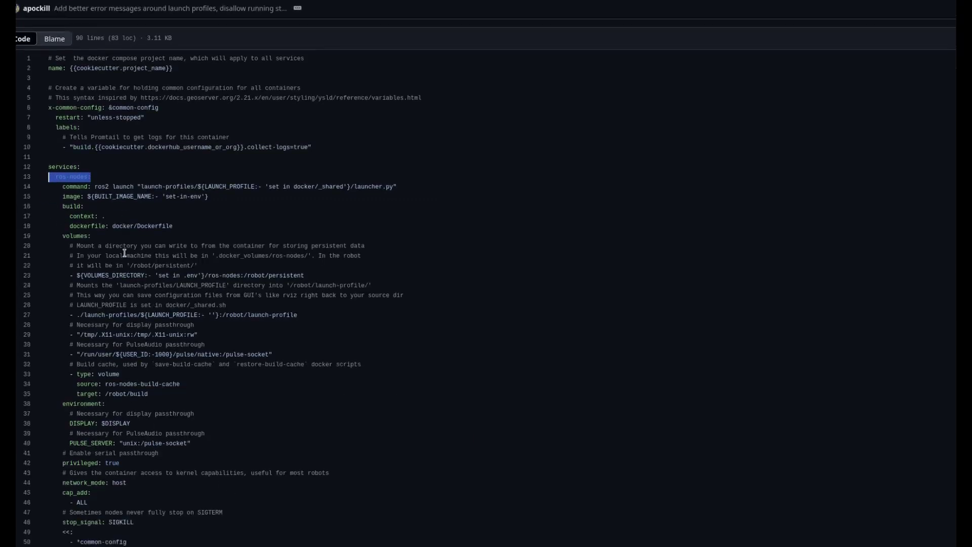
shift+click(68, 359)
click(106, 458)
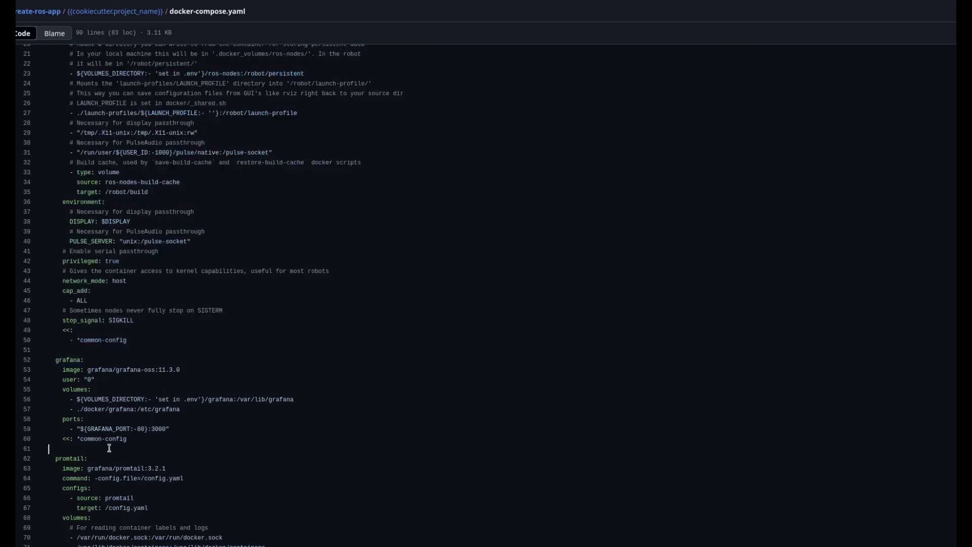
scroll(106, 461, down, 1)
scroll(106, 461, down, 3)
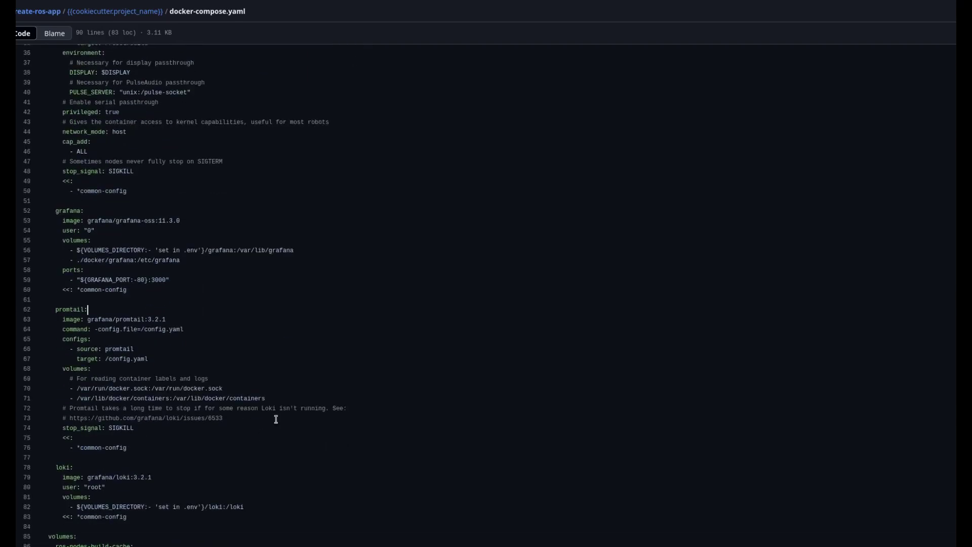
key(alt+Left)
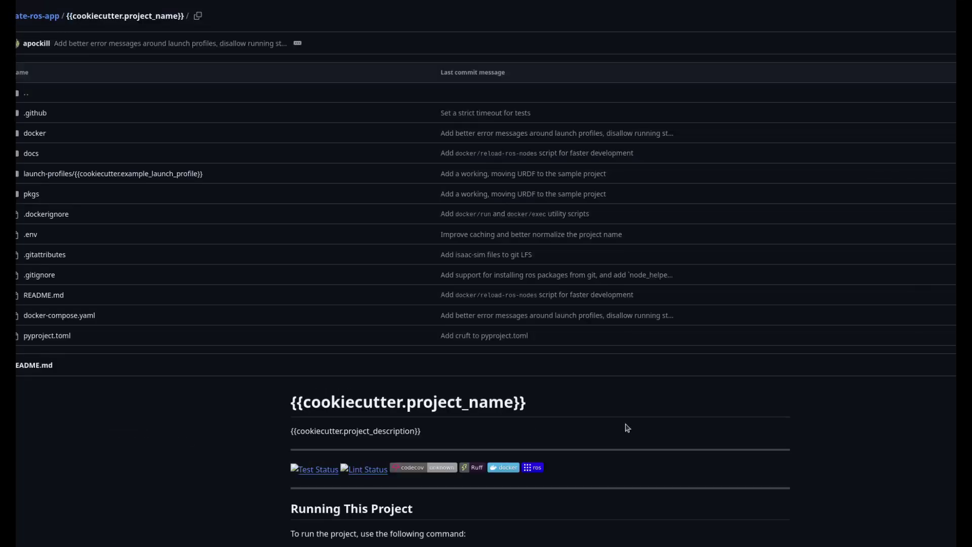
key(alt+Left)
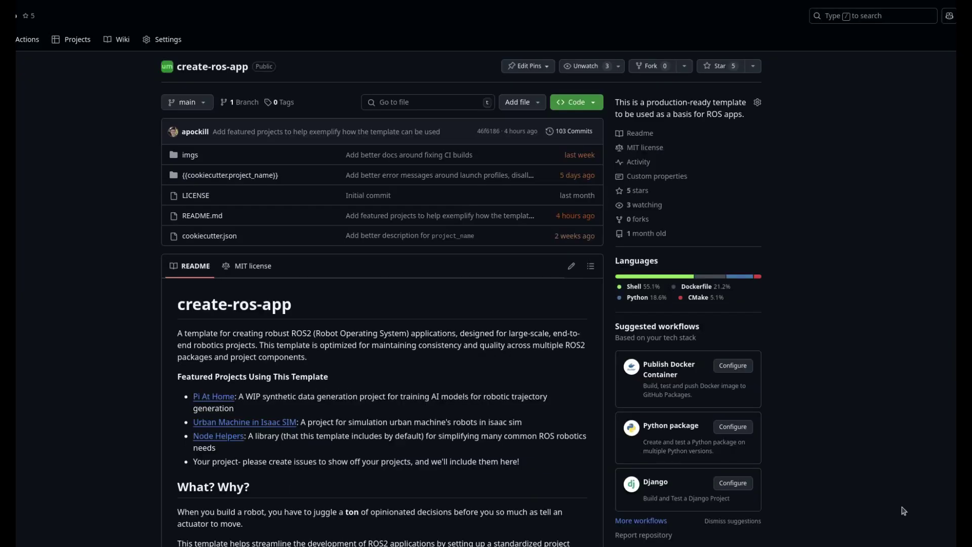